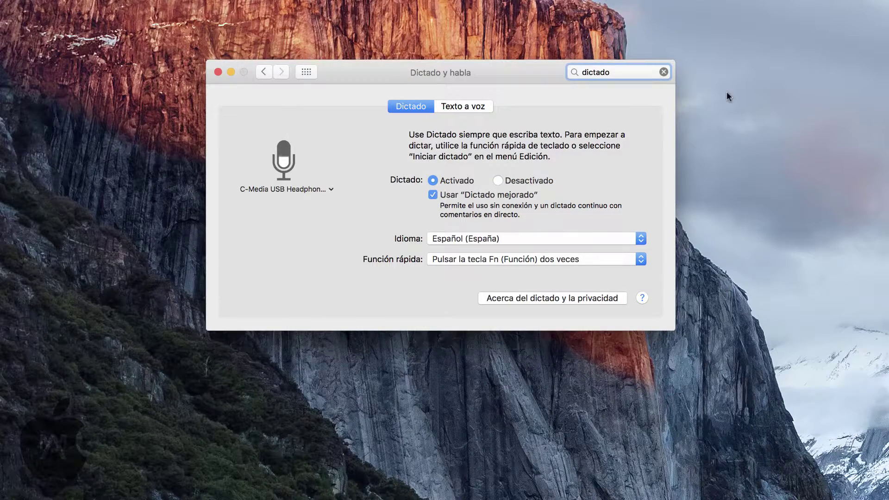
- Search the preferences for "ac" to reach the Accessibility dictation settings, and keep the dictation keyword phrase enabled
{"action": "left_click", "coordinate": [664, 72]}
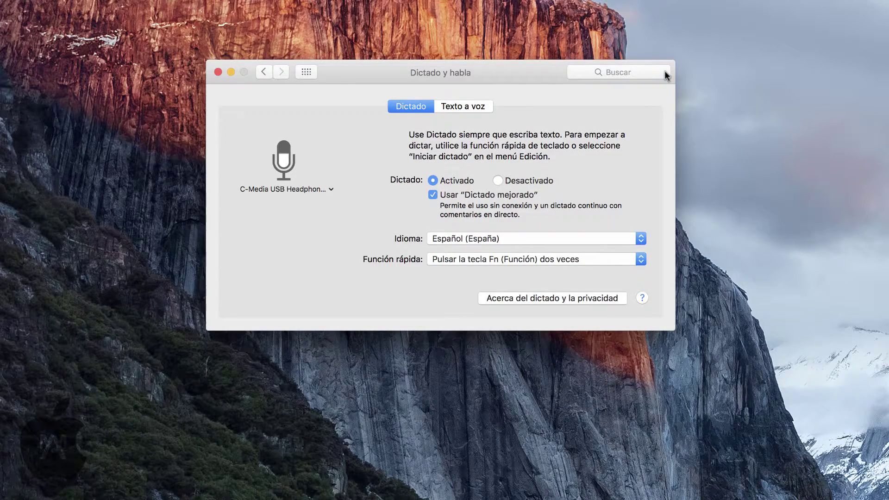
{"action": "type", "text": "ac"}
{"action": "key", "text": "Return"}
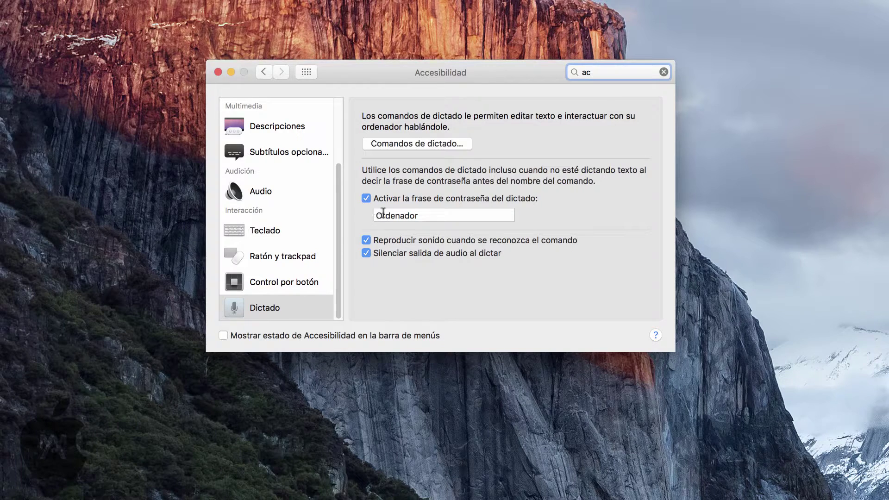
{"action": "left_click", "coordinate": [365, 198]}
{"action": "left_click", "coordinate": [366, 198]}
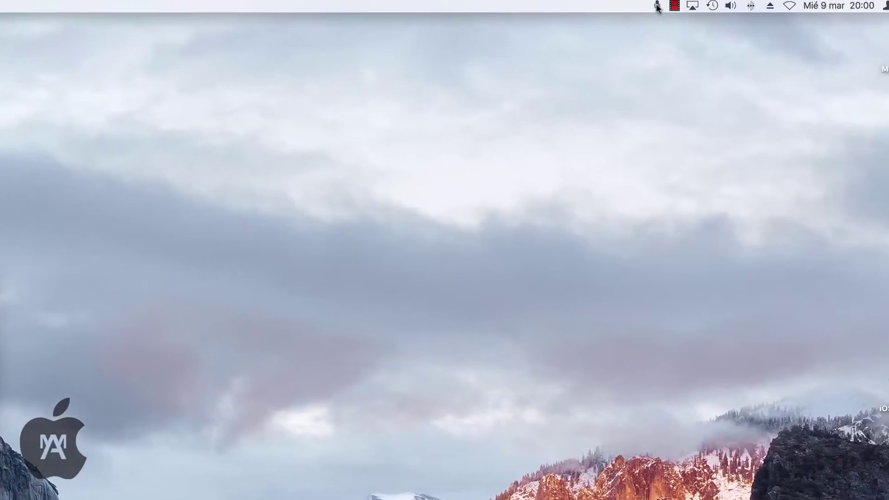
{"action": "left_click", "coordinate": [651, 7]}
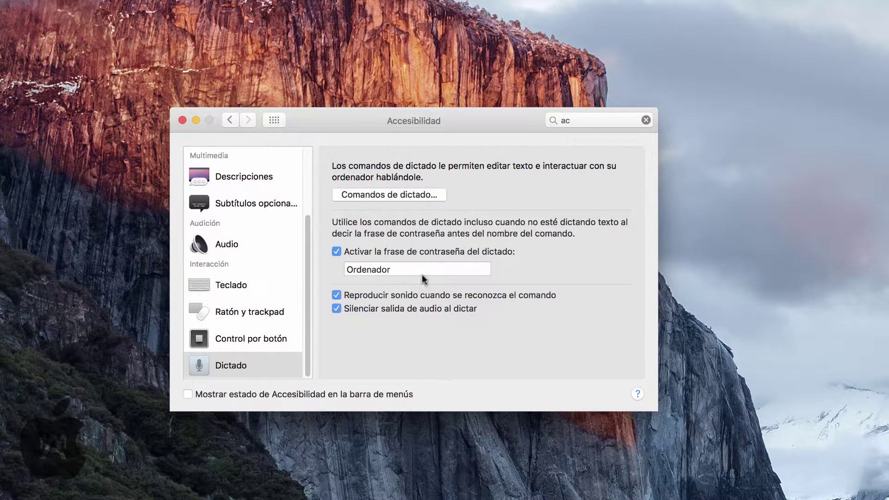
- Add a new dictation command with the spoken phrase "Safari", usable in any application
{"action": "left_click", "coordinate": [376, 193]}
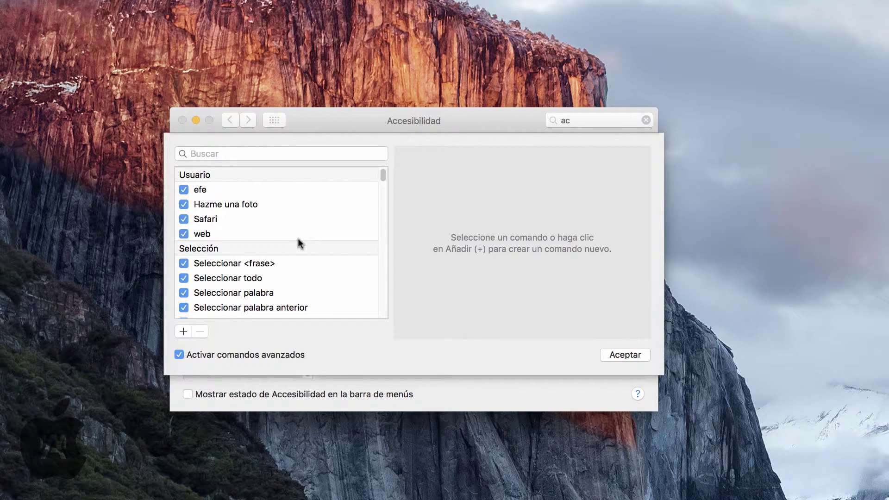
{"action": "left_click", "coordinate": [249, 294]}
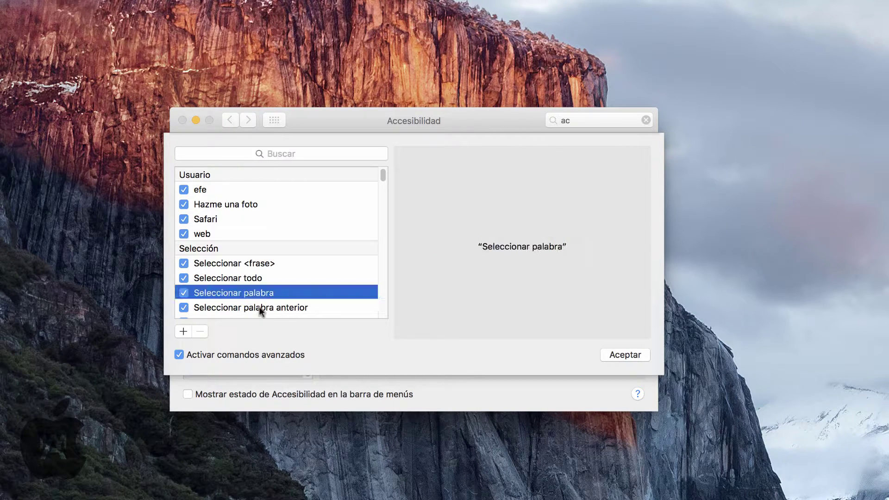
{"action": "left_click", "coordinate": [184, 332]}
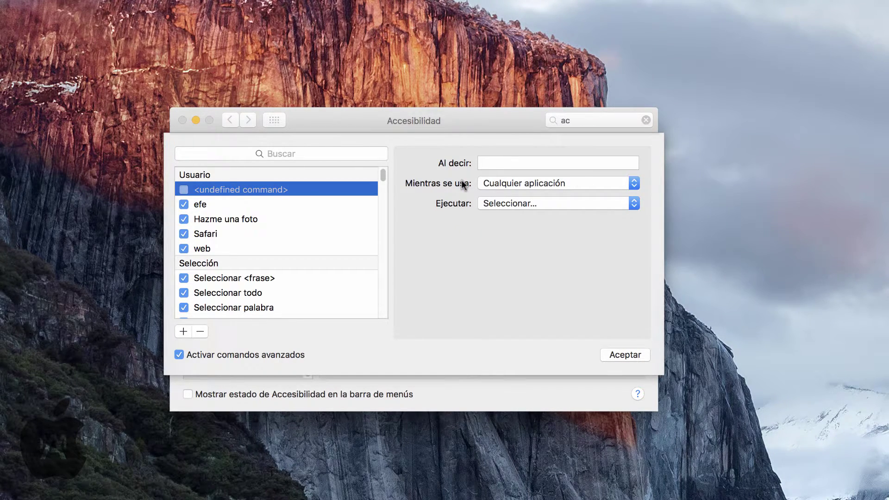
{"action": "left_click", "coordinate": [551, 163]}
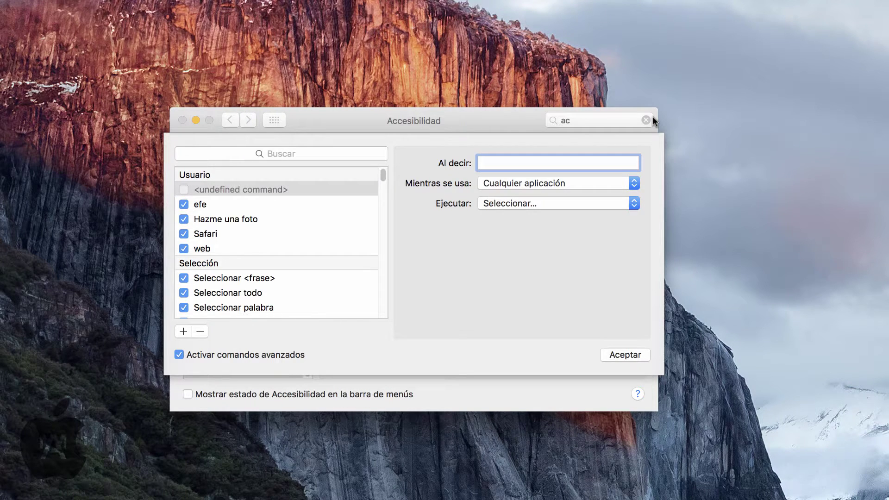
{"action": "type", "text": "Safari"}
{"action": "key", "text": "Tab"}
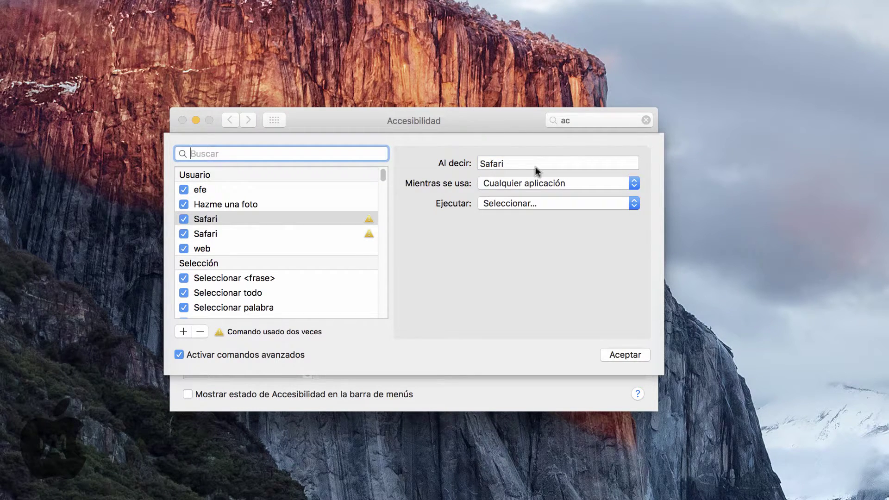
{"action": "left_click", "coordinate": [505, 182]}
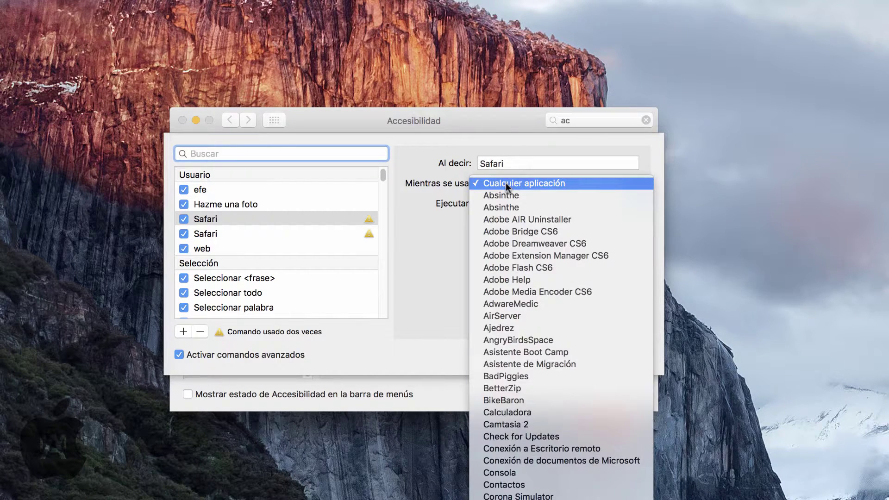
{"action": "left_click", "coordinate": [417, 208]}
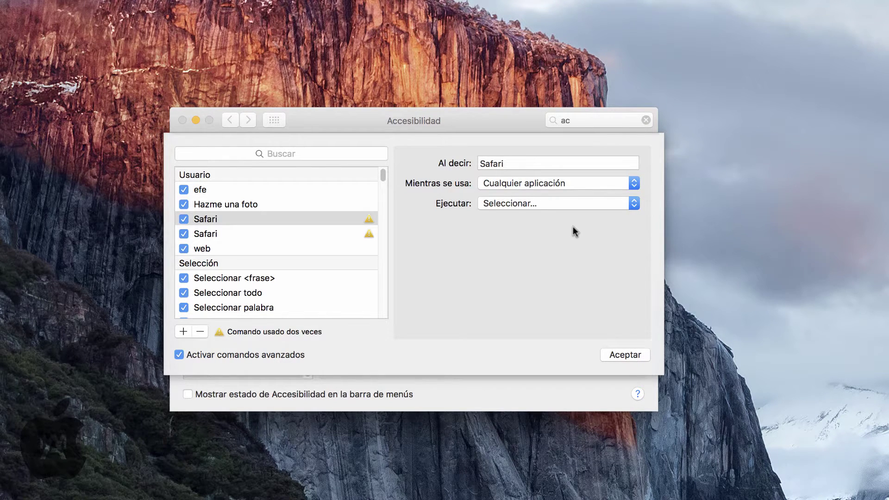
- Make the new command open the Safari application from Aplicaciones as a Finder item, and accept the command list
{"action": "left_click", "coordinate": [561, 202]}
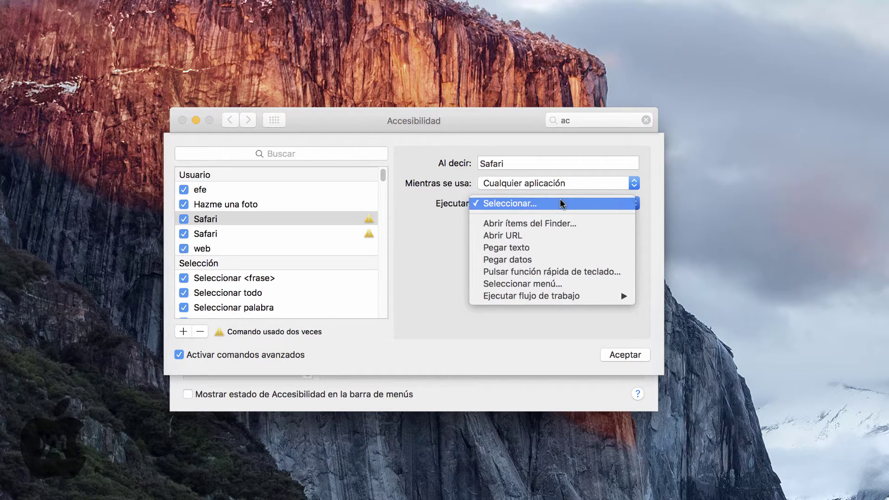
{"action": "left_click", "coordinate": [551, 223]}
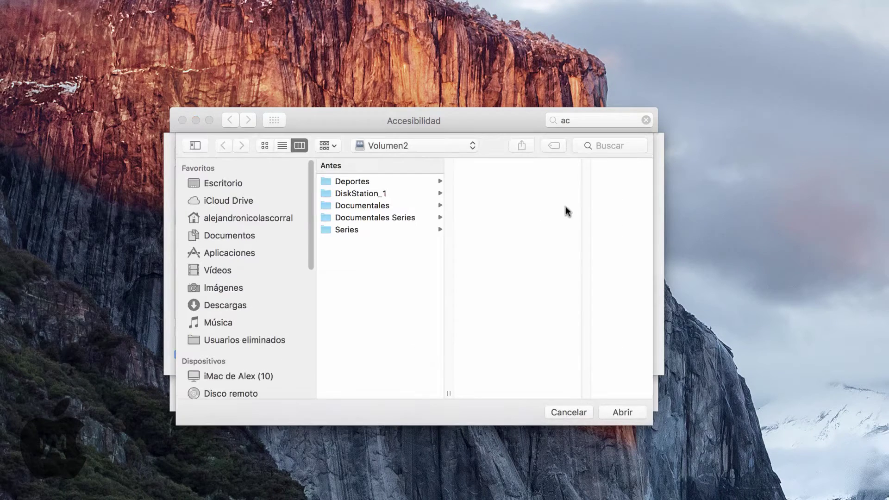
{"action": "left_click", "coordinate": [236, 254]}
{"action": "type", "text": "safari"}
{"action": "scroll", "coordinate": [351, 289], "scroll_direction": "down", "scroll_amount": 3}
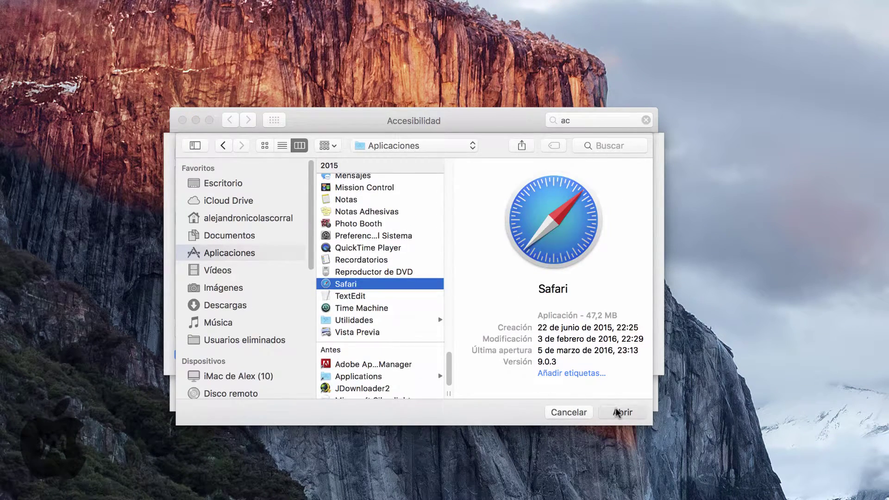
{"action": "left_click", "coordinate": [622, 412]}
{"action": "left_click", "coordinate": [627, 357]}
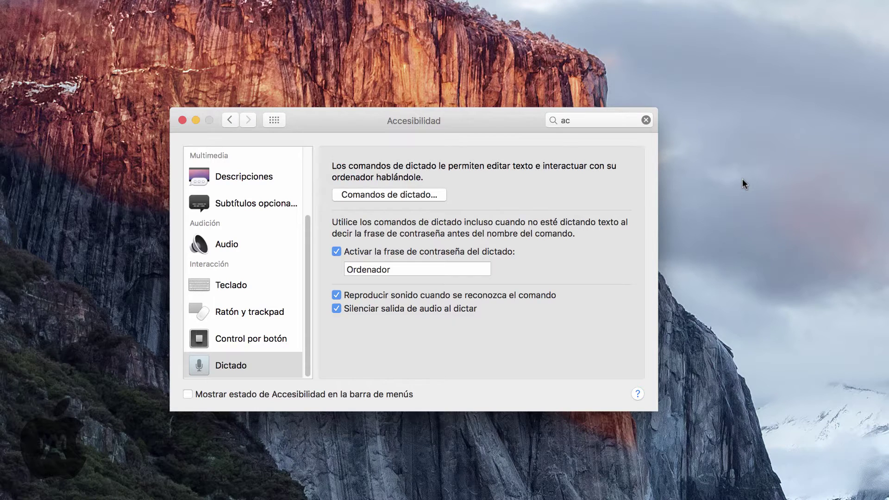
{"action": "left_click", "coordinate": [238, 246]}
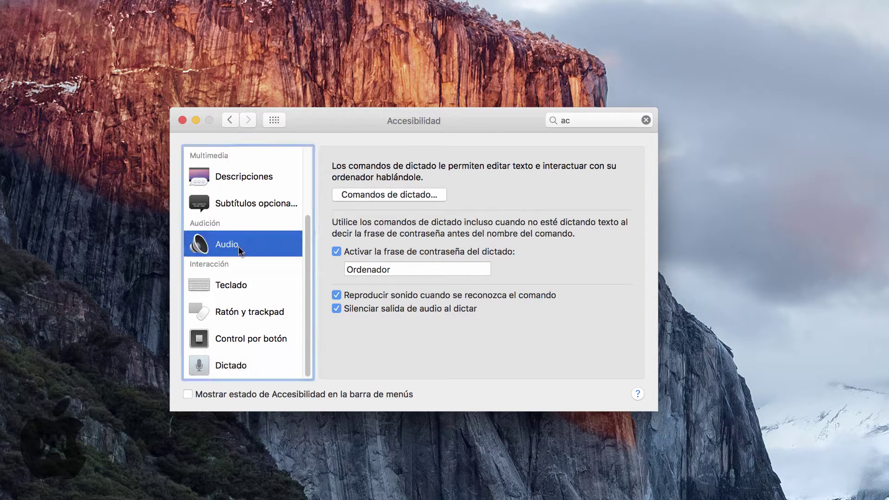
{"action": "left_click", "coordinate": [238, 365]}
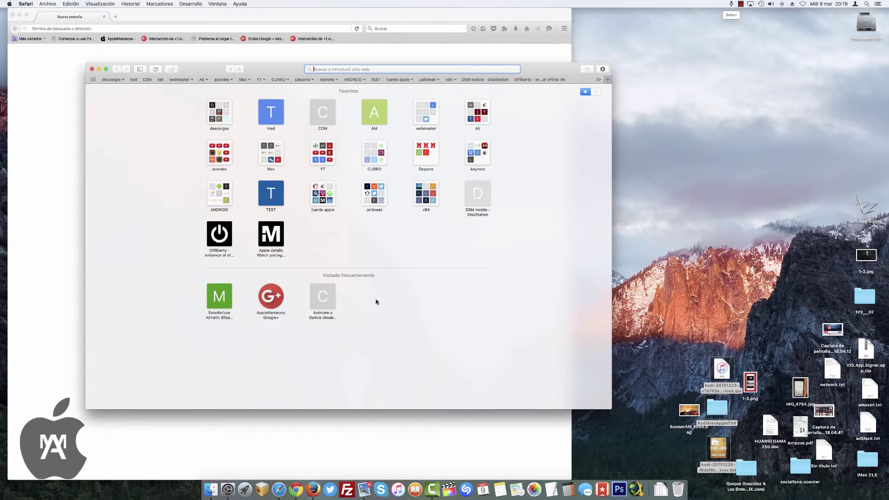
- Switch to System Preferences and examine the phrase, application scope and URL action of the existing "web" dictation command
{"action": "left_click", "coordinate": [227, 487]}
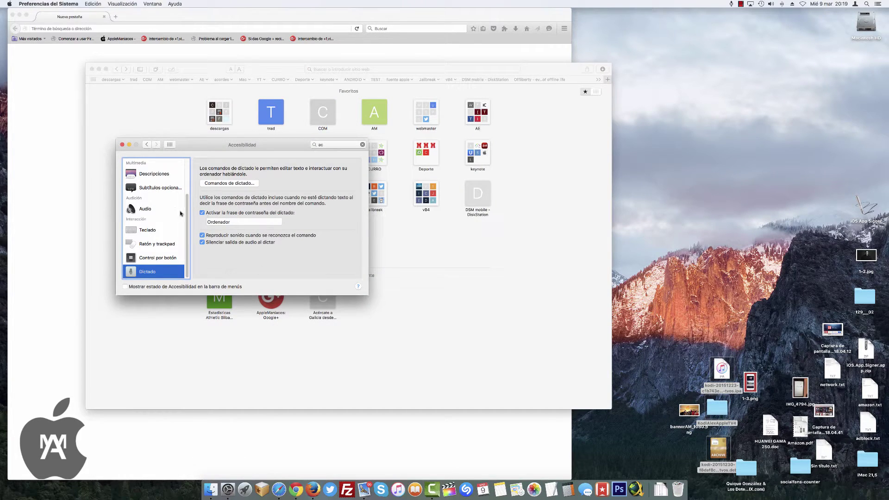
{"action": "left_click", "coordinate": [230, 184]}
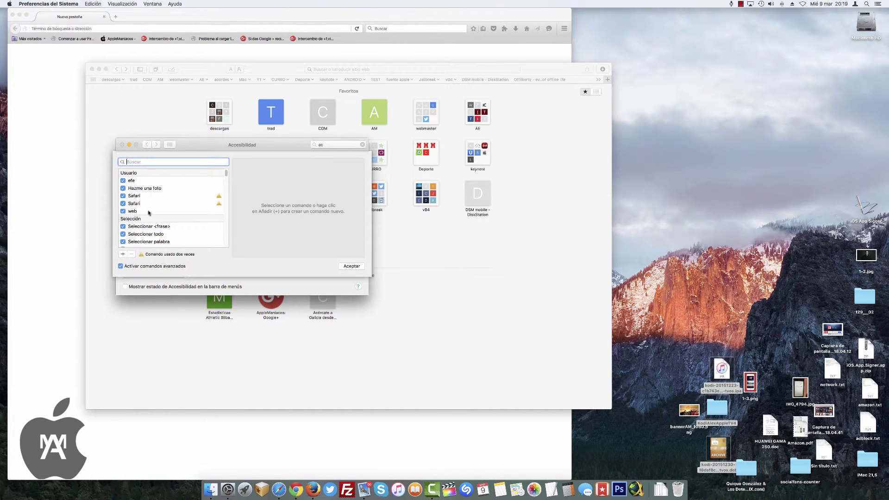
{"action": "left_click", "coordinate": [143, 211]}
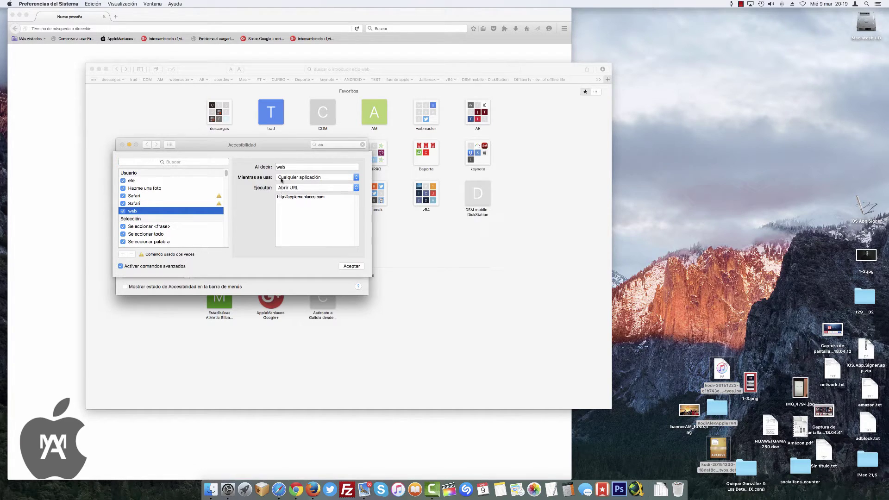
{"action": "left_click_drag", "start_coordinate": [329, 198], "coordinate": [272, 197]}
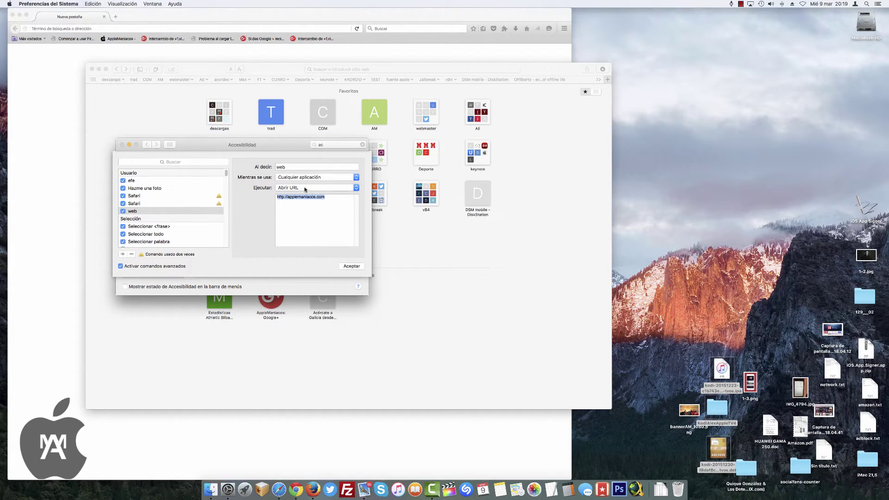
{"action": "left_click", "coordinate": [352, 266]}
- Return to the Safari window and hide Chrome with the Apple Maniacos site
{"action": "left_click", "coordinate": [276, 379]}
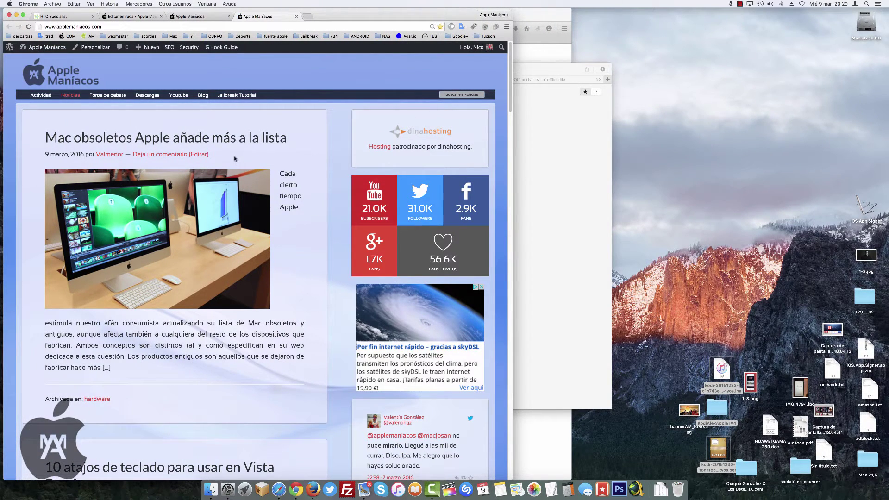
{"action": "key", "text": "super+h"}
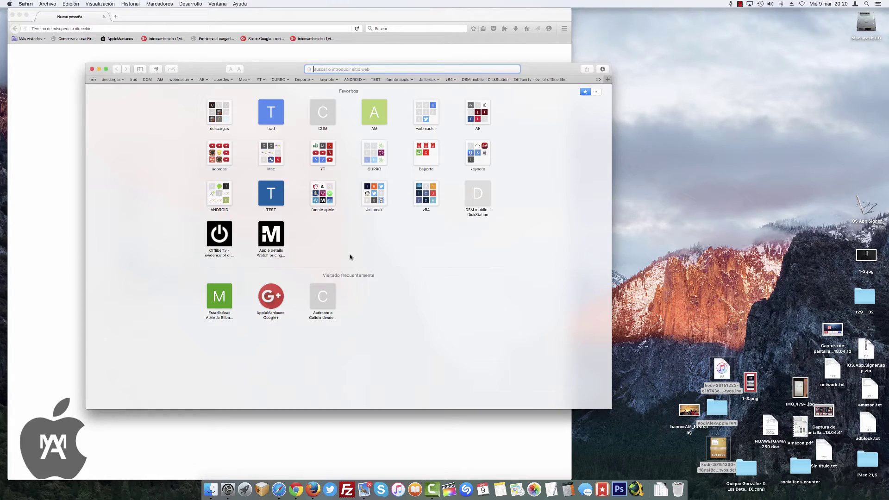